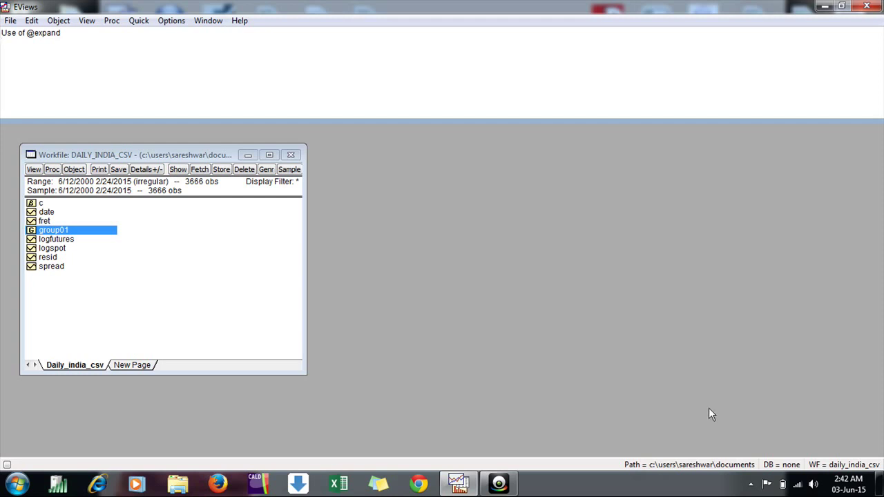
double_click(50, 235)
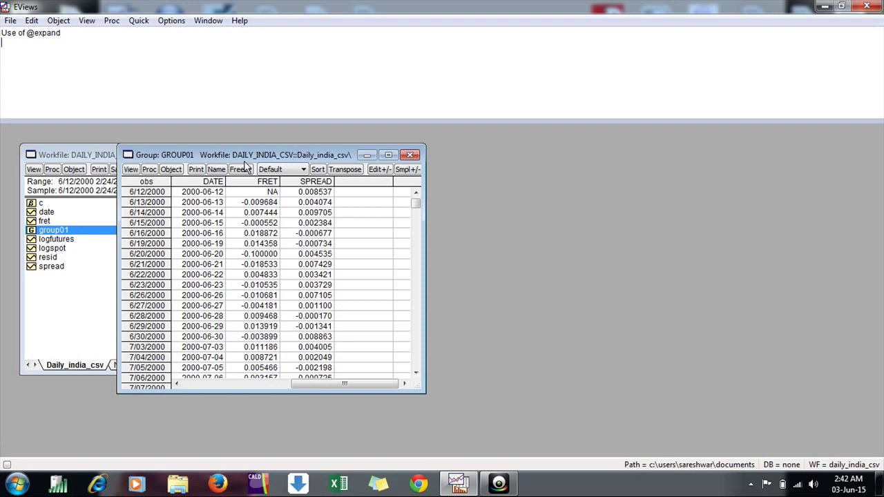
left_click(214, 194)
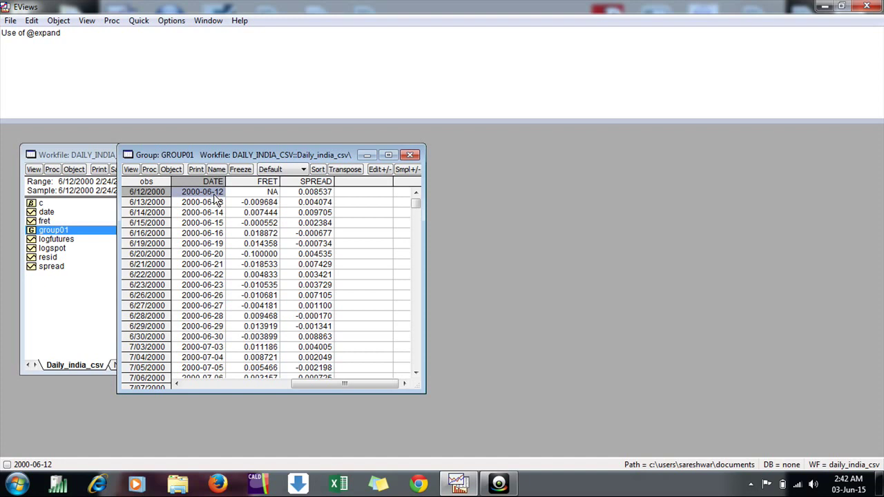
left_click(272, 182)
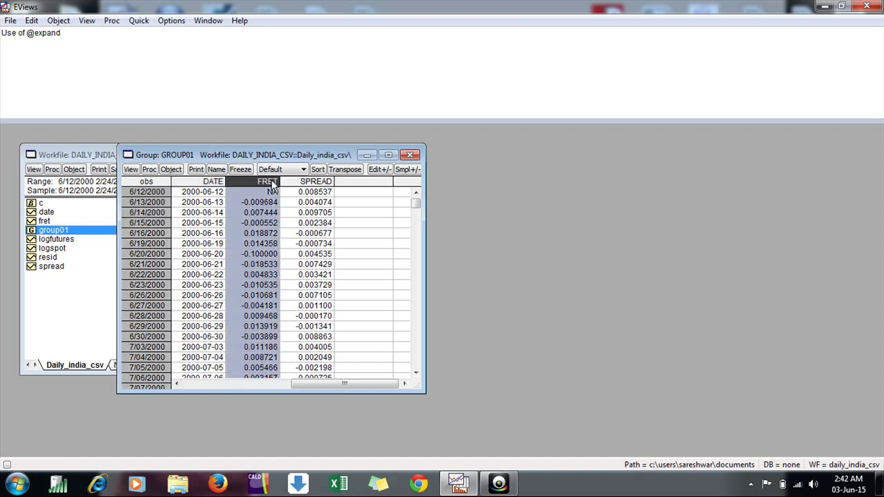
left_click(318, 182)
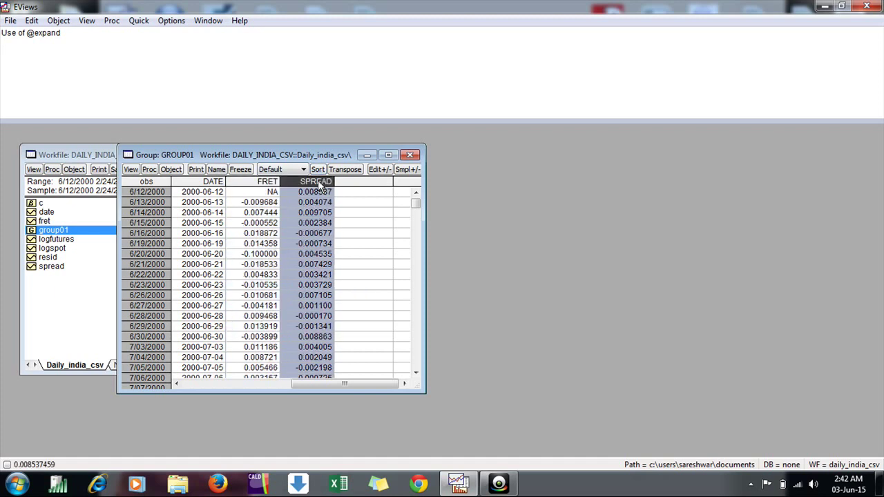
left_click(269, 183)
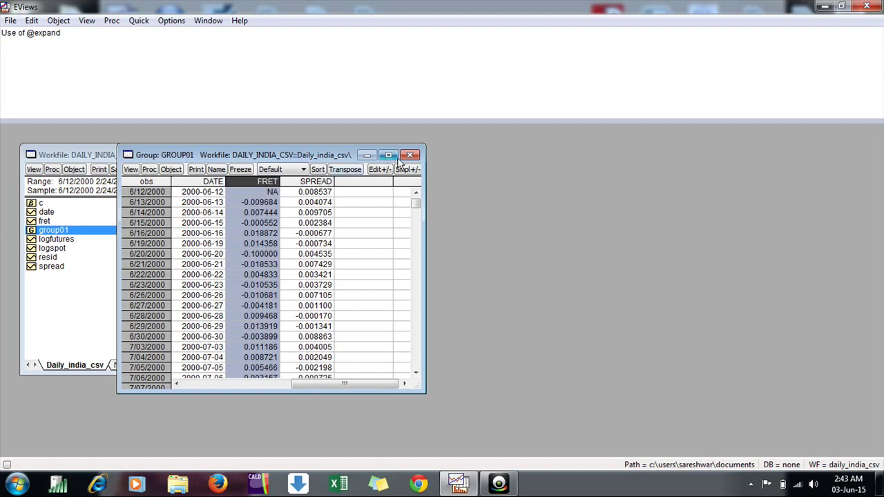
left_click(144, 22)
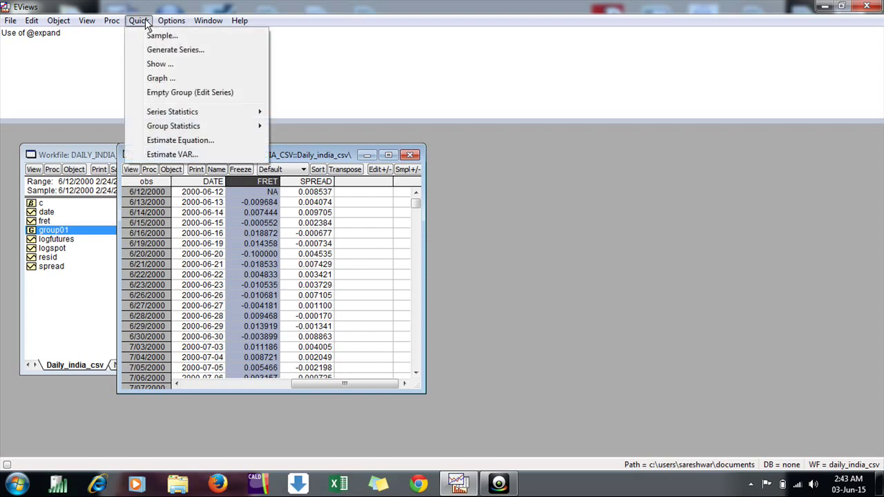
left_click(223, 144)
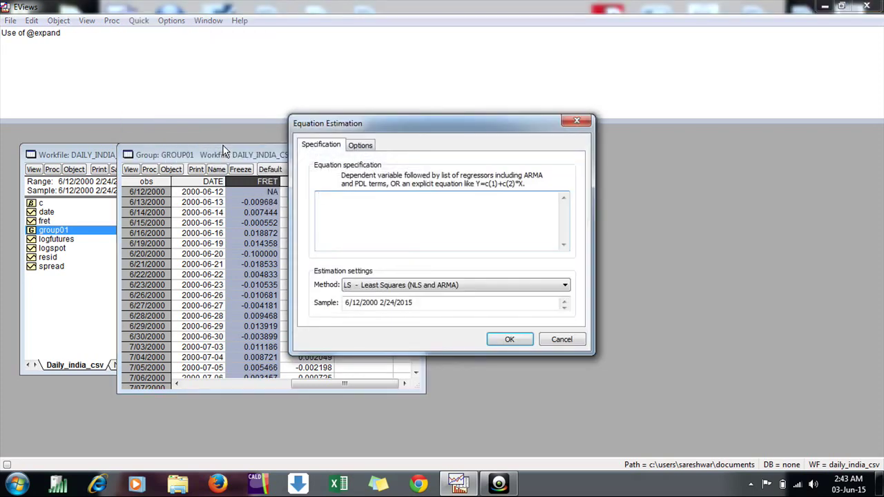
type("fret c spread")
type("@expand(")
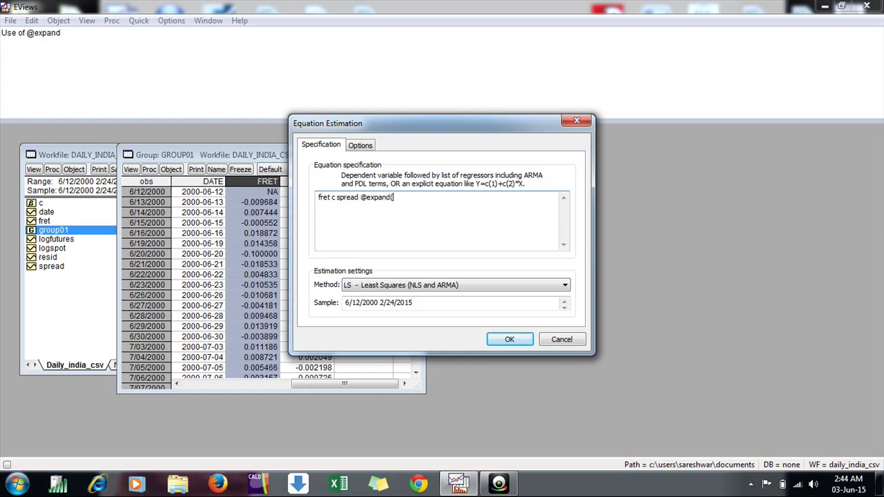
type("@weekday,@dropfirst)")
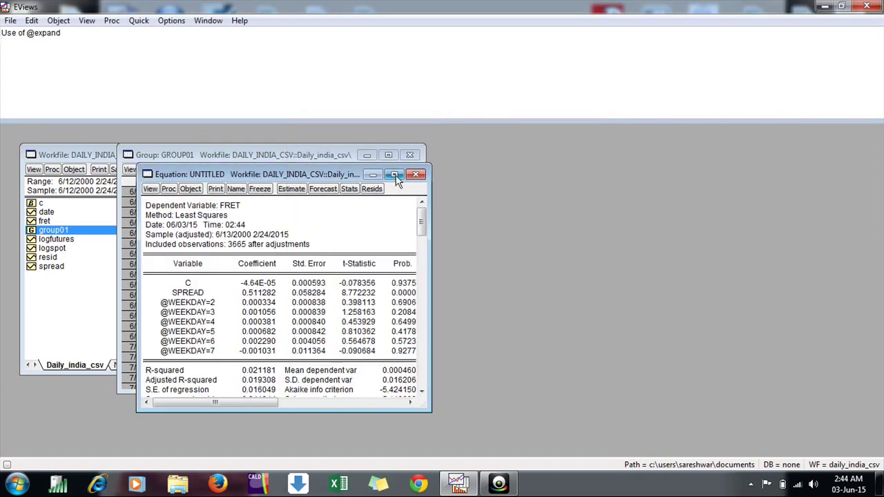
left_click(394, 175)
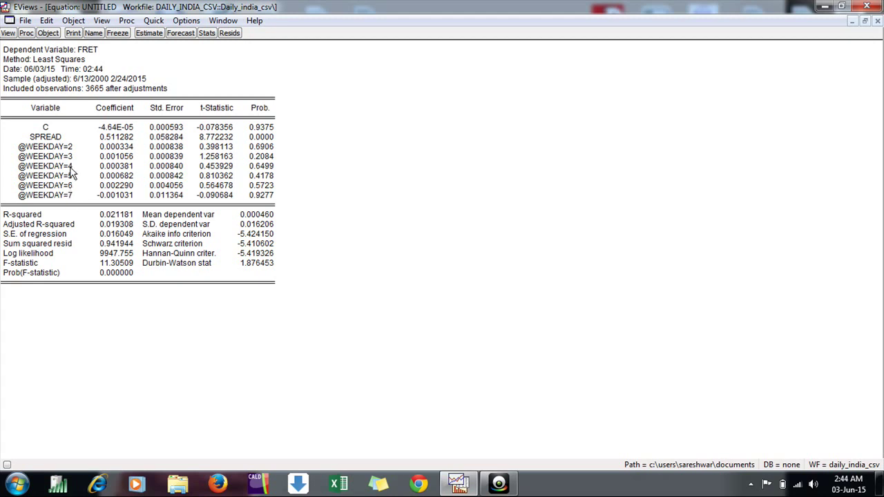
left_click(114, 128)
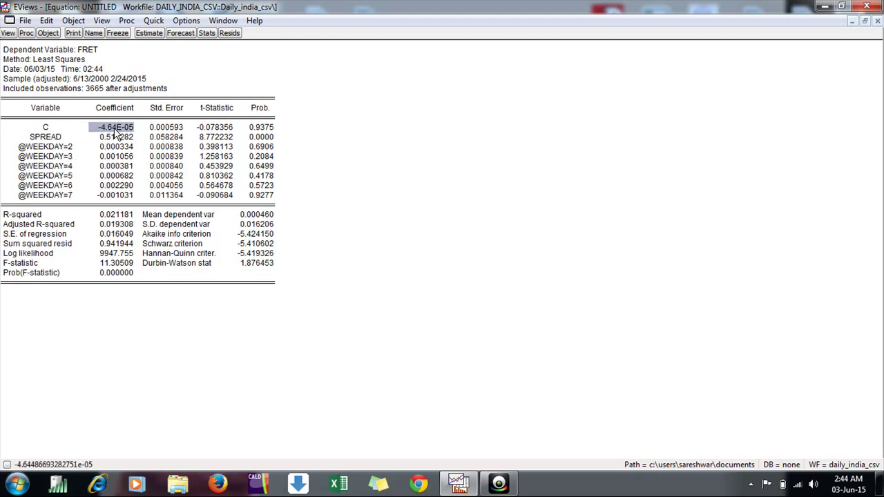
left_click(115, 147)
left_click(115, 157)
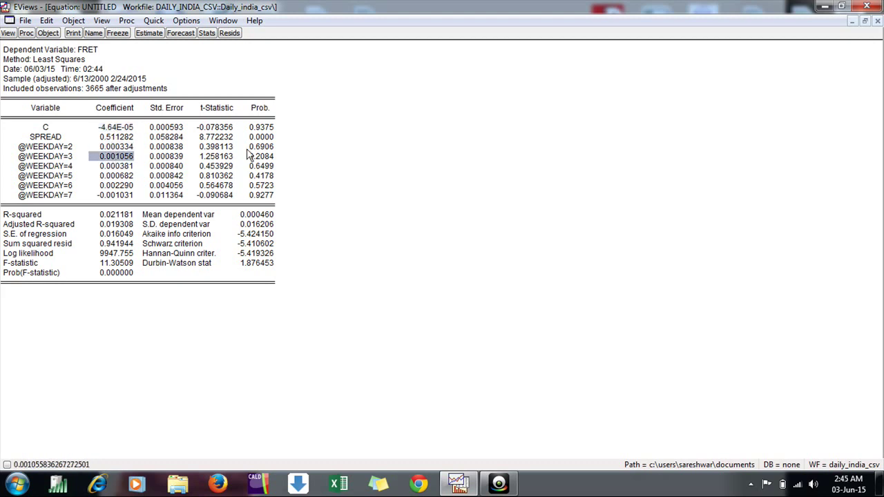
left_click(148, 32)
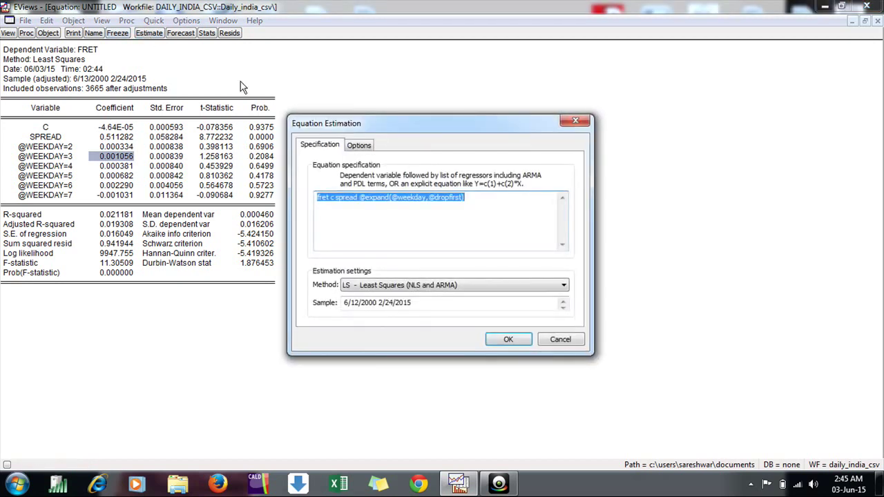
left_click(426, 198)
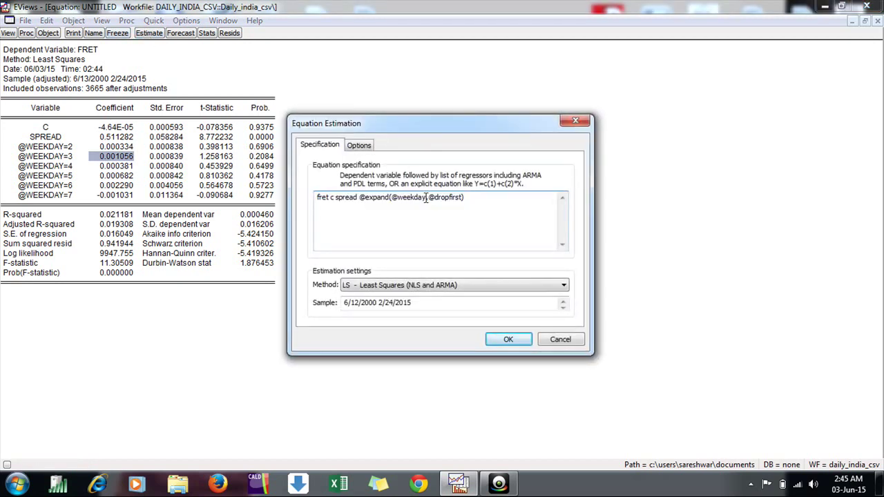
key("BackSpace")
key("BackSpace")
key("BackSpace")
key("BackSpace")
key("BackSpace")
key("BackSpace")
key("BackSpace")
type("month")
left_click(500, 344)
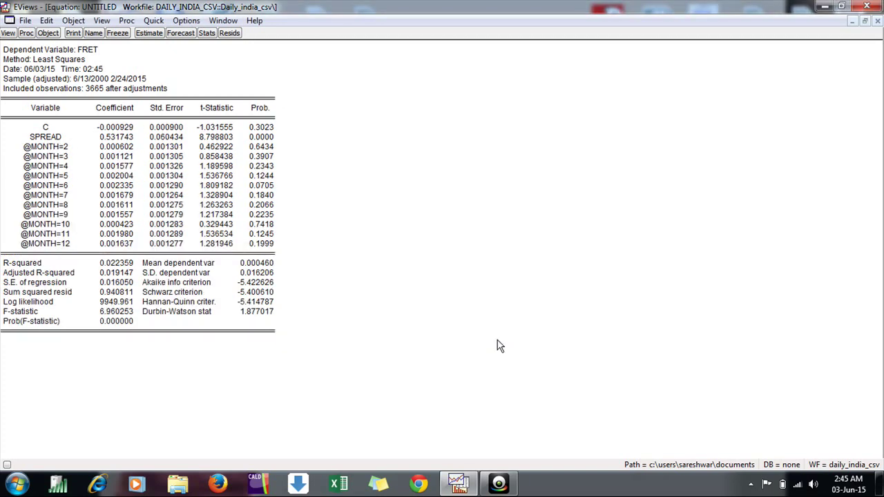
left_click(65, 149)
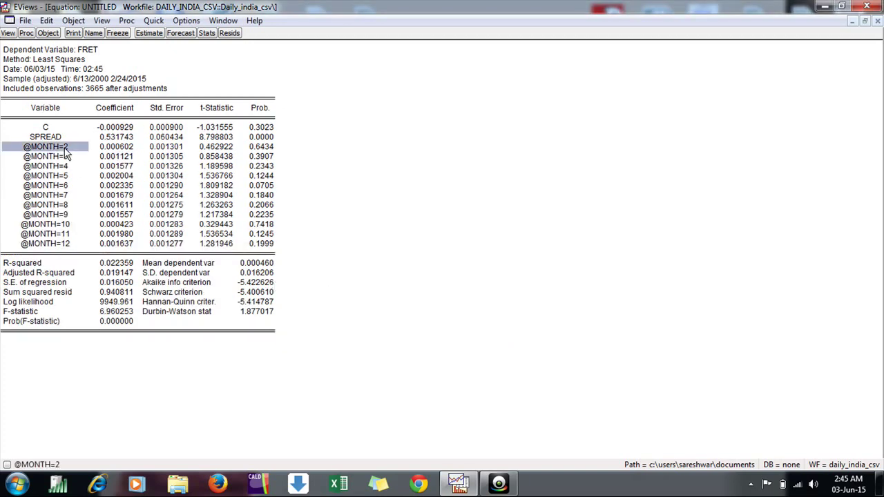
left_click(69, 250)
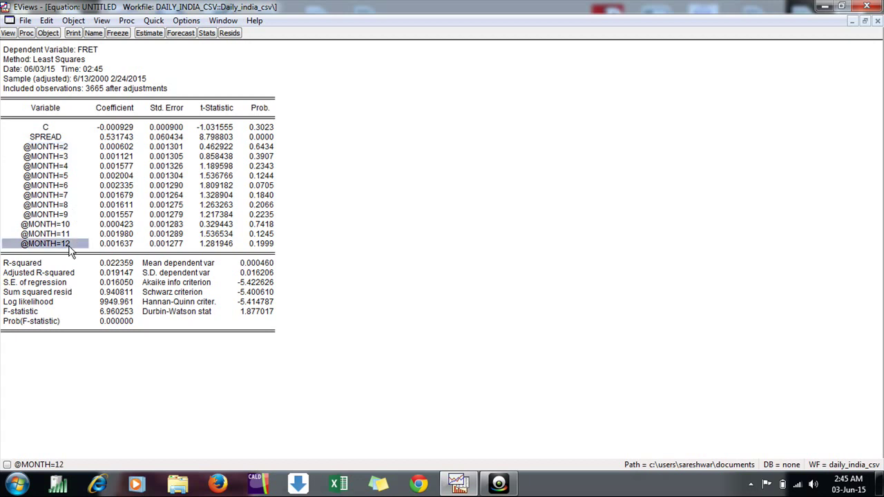
left_click(148, 33)
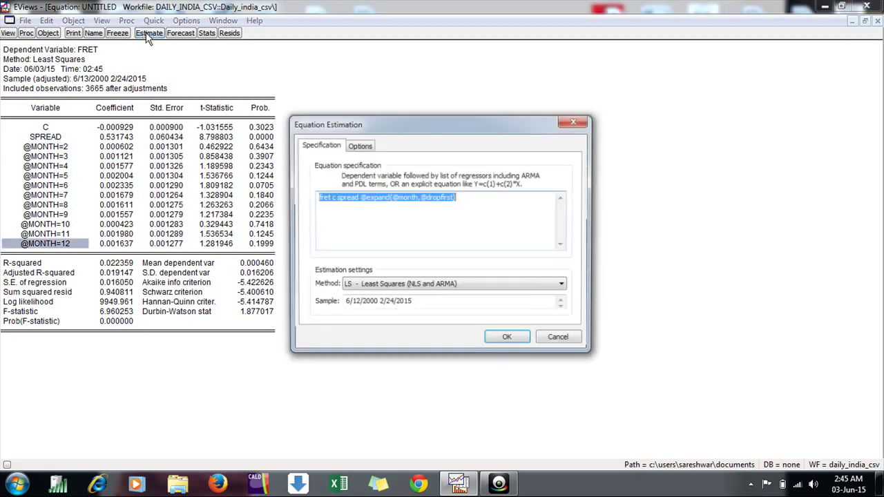
left_click(417, 197)
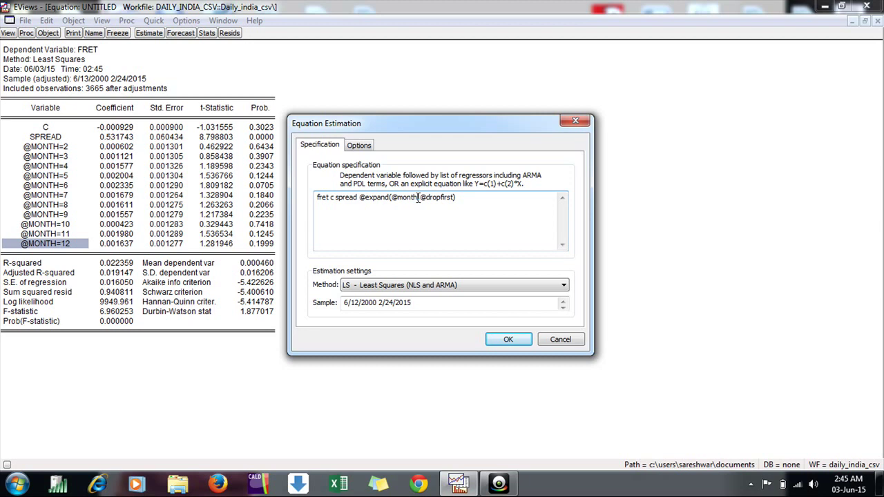
key("BackSpace")
key("BackSpace")
key("BackSpace")
key("BackSpace")
key("BackSpace")
type("quarter")
left_click(493, 339)
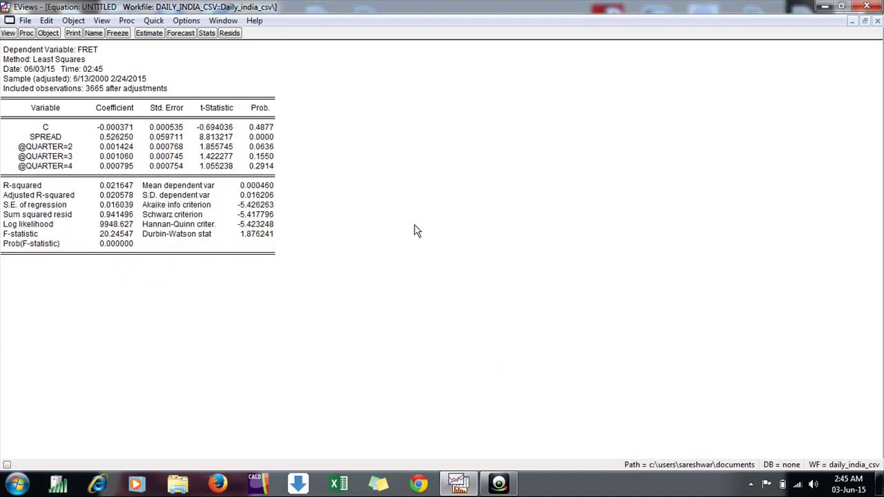
left_click(148, 33)
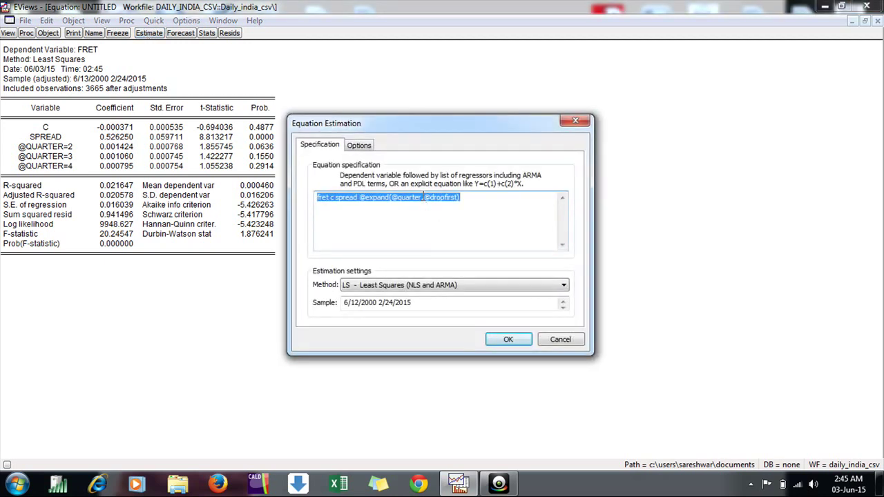
left_click(421, 197)
key("BackSpace")
key("BackSpace")
key("BackSpace")
key("BackSpace")
key("BackSpace")
key("BackSpace")
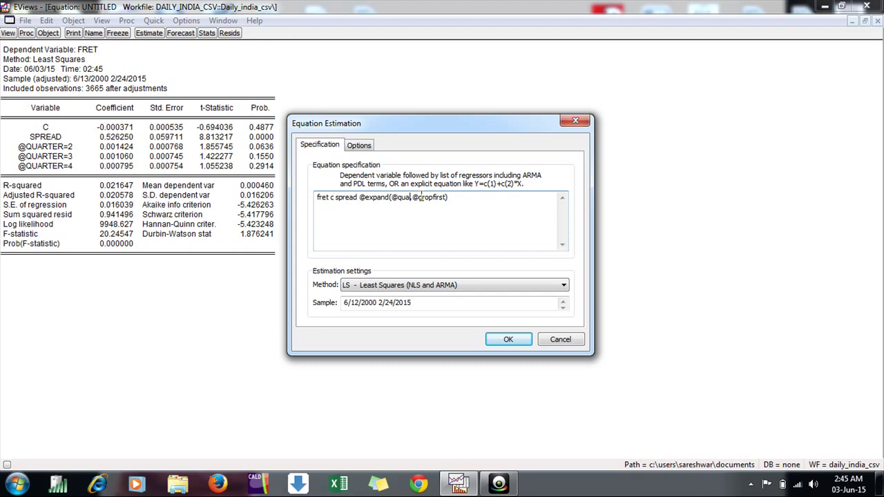
key("BackSpace")
type("year")
key("Return")
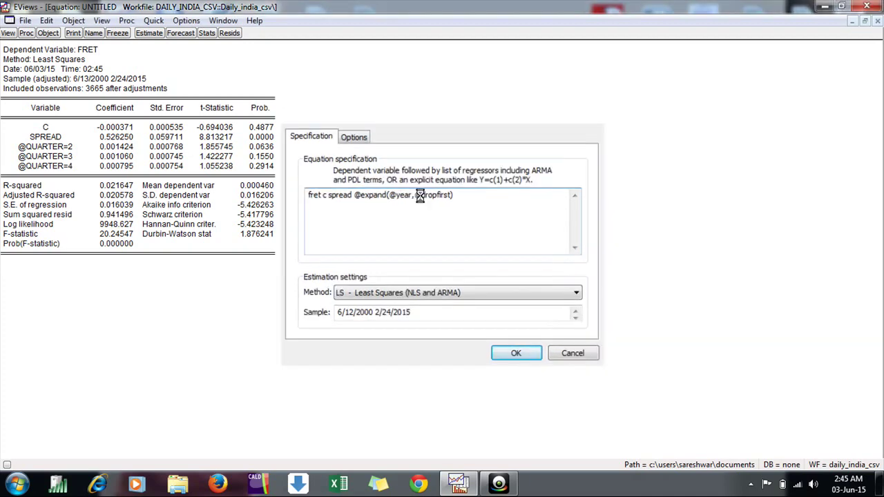